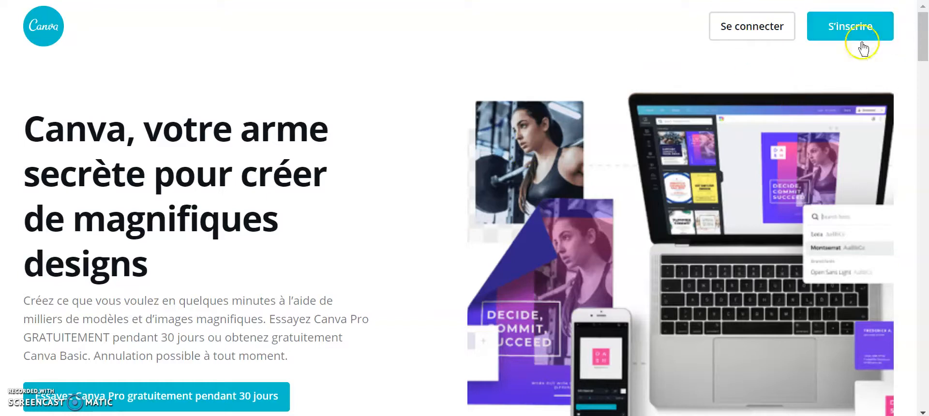
- Open the account log-in form and accept the cookie notice that covers it
{"action": "left_click", "coordinate": [752, 23]}
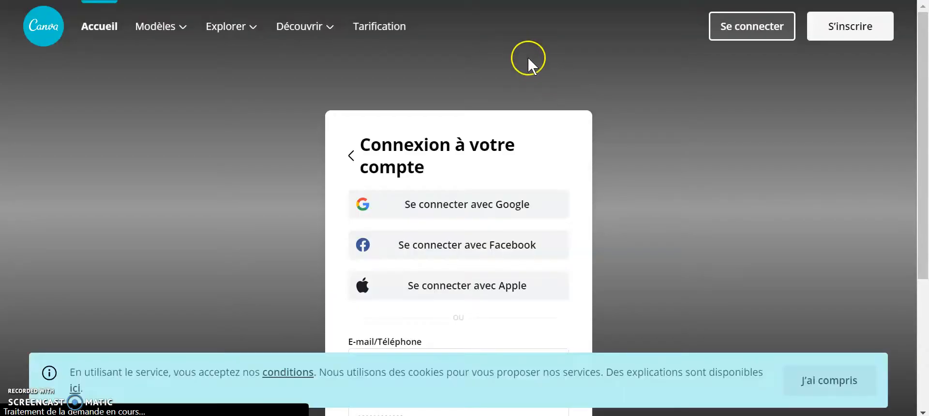
{"action": "scroll", "coordinate": [644, 202], "scroll_direction": "down", "scroll_amount": 2}
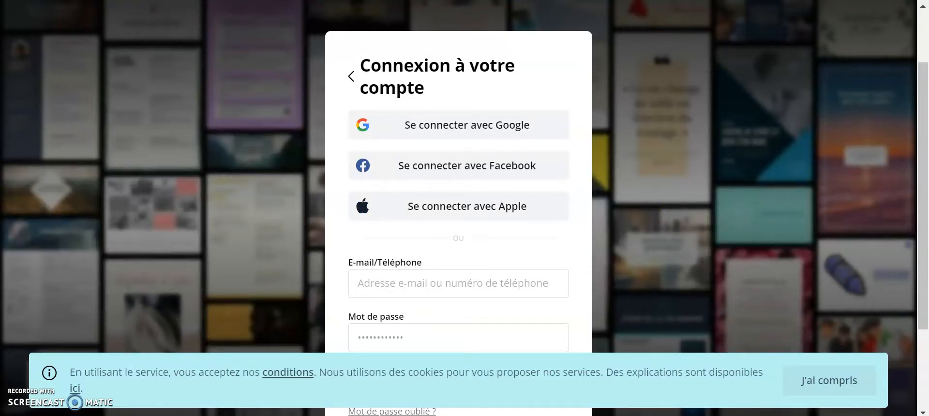
{"action": "left_click", "coordinate": [830, 381]}
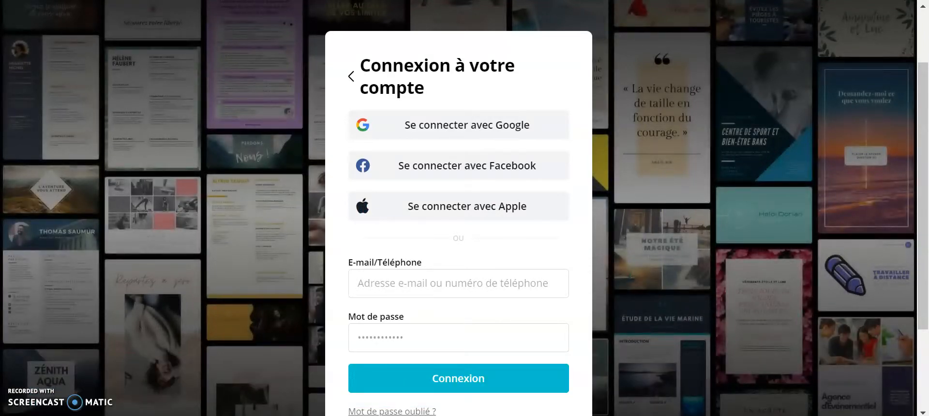
- Log in by filling in the saved e-mail address and entering the account password
{"action": "left_click", "coordinate": [459, 283]}
{"action": "key", "text": "Down"}
{"action": "key", "text": "Return"}
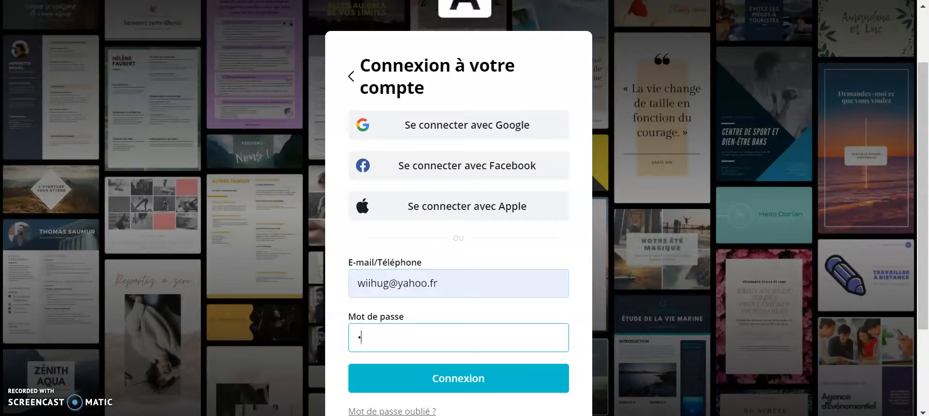
{"action": "type", "text": "••"}
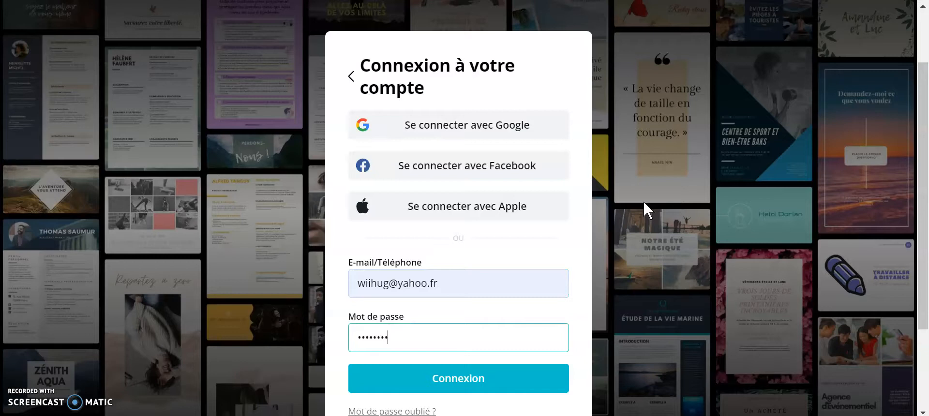
{"action": "key", "text": "Return"}
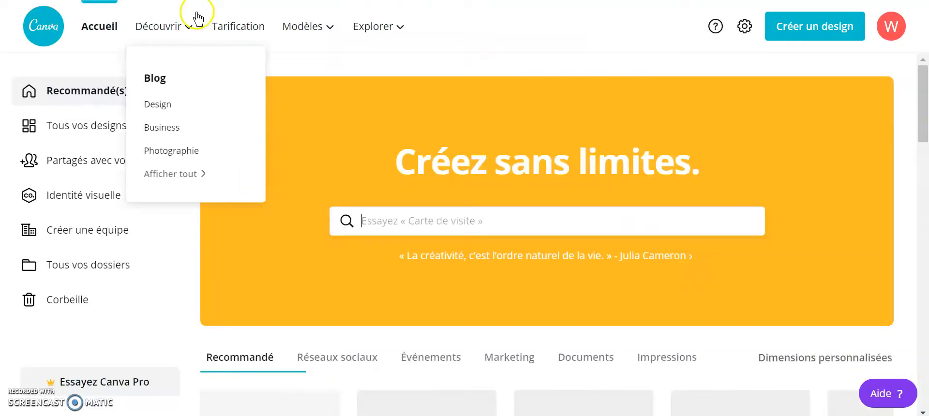
- Open the CV templates from the Personnel category of the design templates
{"action": "mouse_move", "coordinate": [329, 30]}
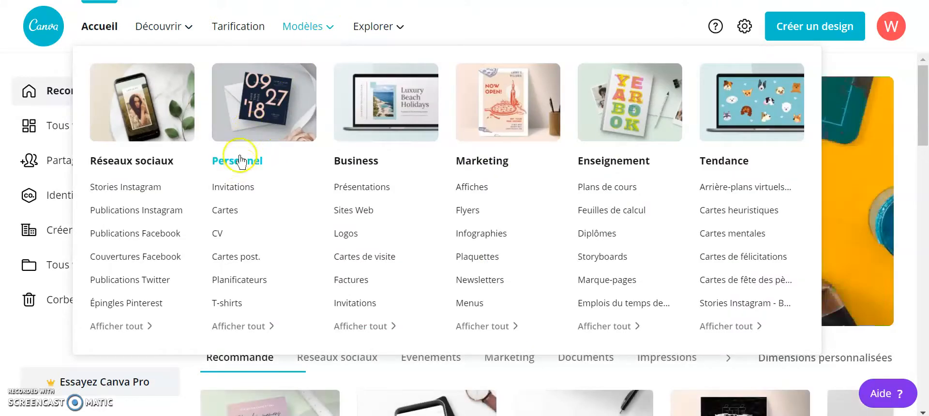
{"action": "left_click", "coordinate": [219, 234]}
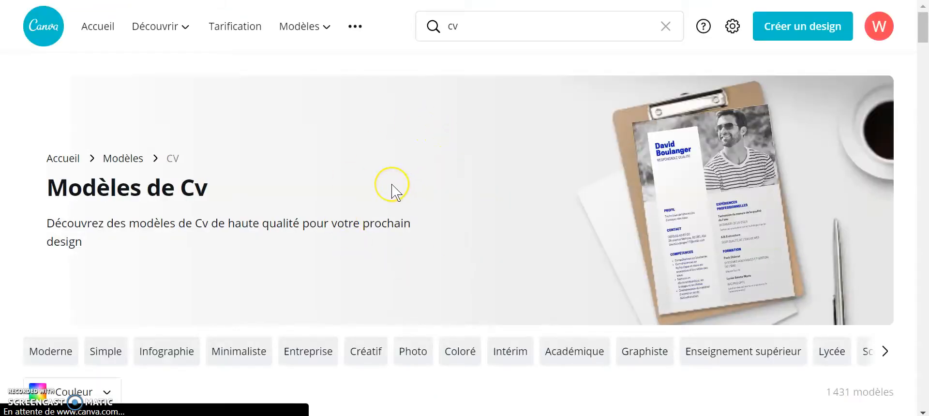
- Browse the gallery of CV templates, comparing their layouts, colours and photo placements, and return to the style filters
{"action": "scroll", "coordinate": [392, 185], "scroll_direction": "down", "scroll_amount": 5}
{"action": "scroll", "coordinate": [391, 184], "scroll_direction": "down", "scroll_amount": 6}
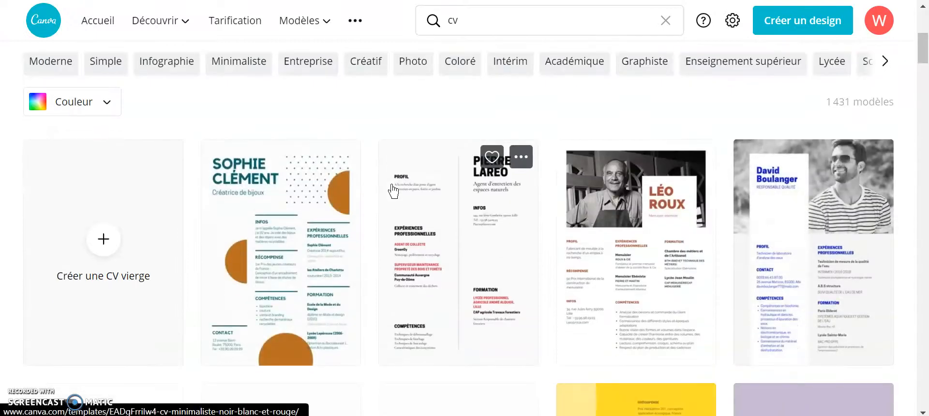
{"action": "scroll", "coordinate": [391, 184], "scroll_direction": "down", "scroll_amount": 8}
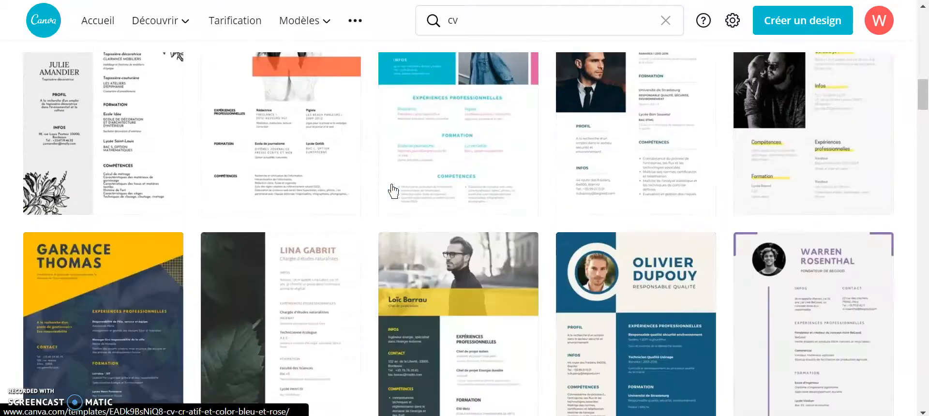
{"action": "scroll", "coordinate": [393, 191], "scroll_direction": "down", "scroll_amount": 5}
{"action": "scroll", "coordinate": [393, 191], "scroll_direction": "down", "scroll_amount": 5}
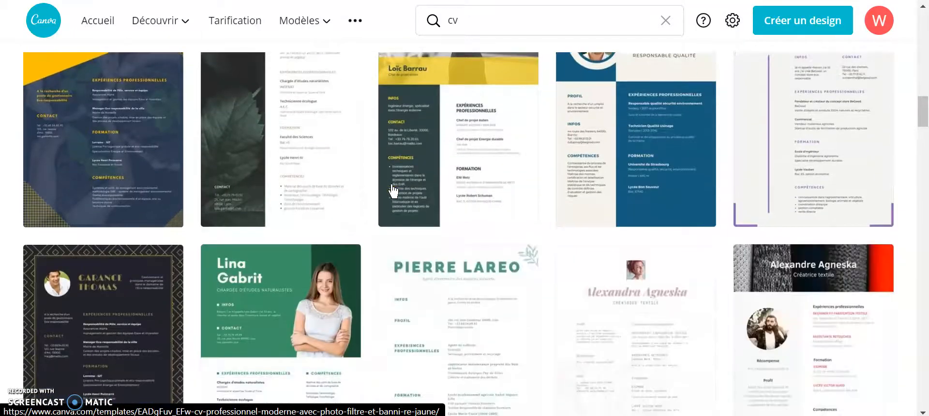
{"action": "scroll", "coordinate": [394, 192], "scroll_direction": "down", "scroll_amount": 5}
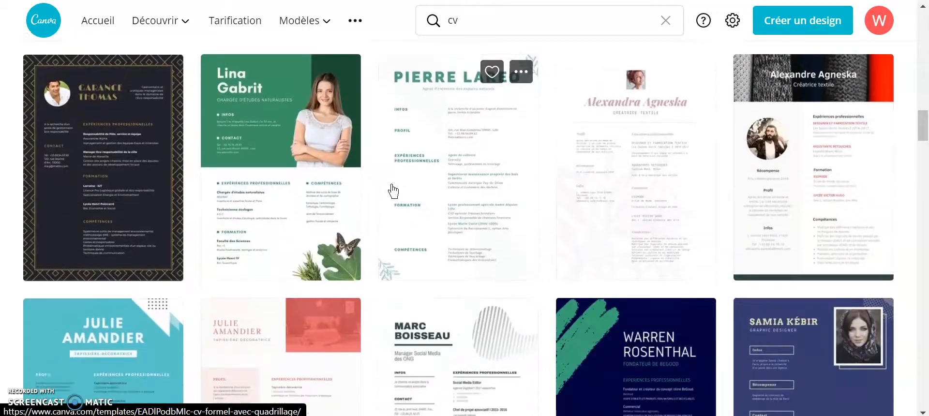
{"action": "scroll", "coordinate": [393, 191], "scroll_direction": "down", "scroll_amount": 3}
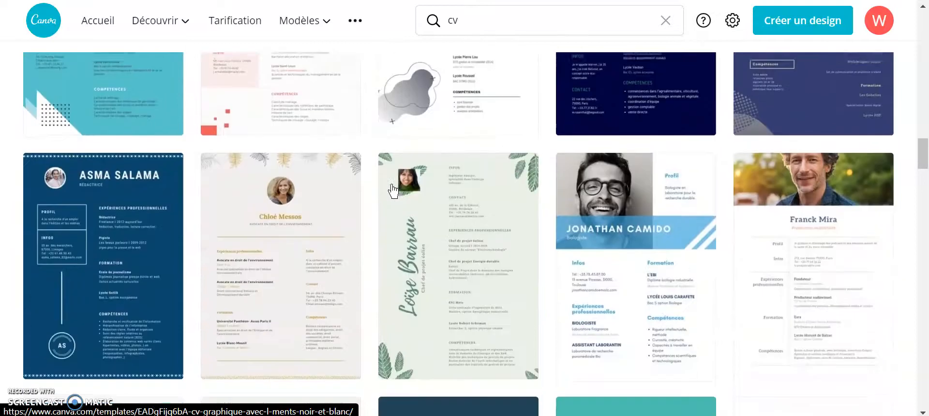
{"action": "scroll", "coordinate": [393, 191], "scroll_direction": "down", "scroll_amount": 1}
{"action": "scroll", "coordinate": [393, 191], "scroll_direction": "down", "scroll_amount": 4}
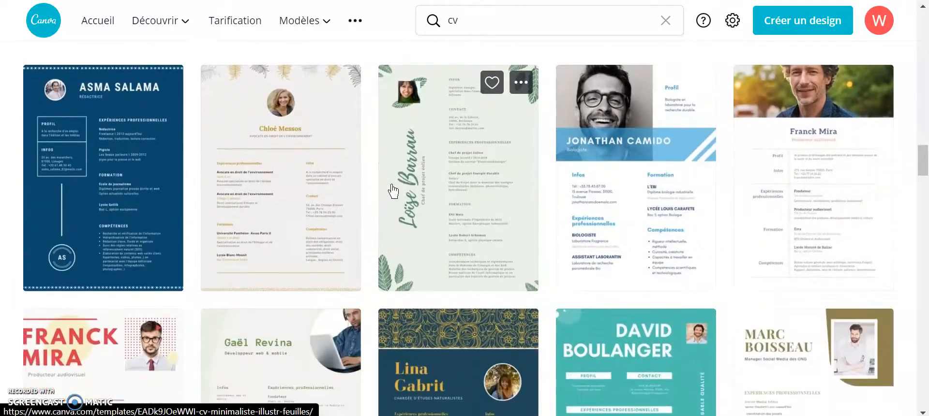
{"action": "scroll", "coordinate": [393, 191], "scroll_direction": "down", "scroll_amount": 3}
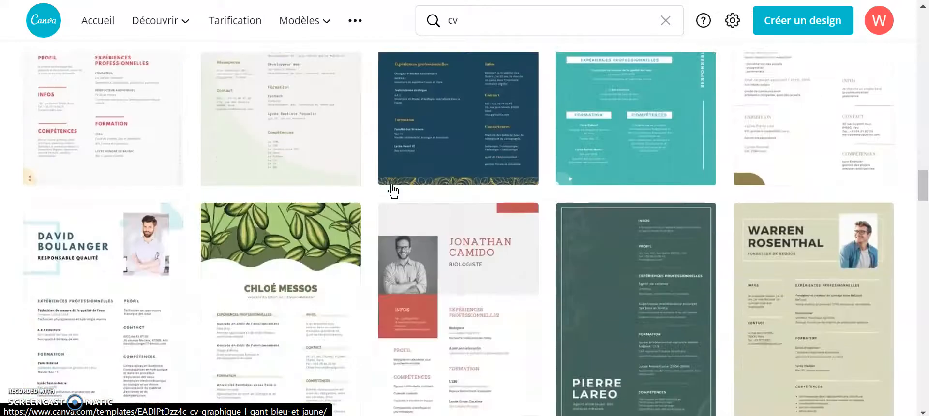
{"action": "scroll", "coordinate": [393, 191], "scroll_direction": "down", "scroll_amount": 1}
{"action": "scroll", "coordinate": [393, 191], "scroll_direction": "up", "scroll_amount": 10}
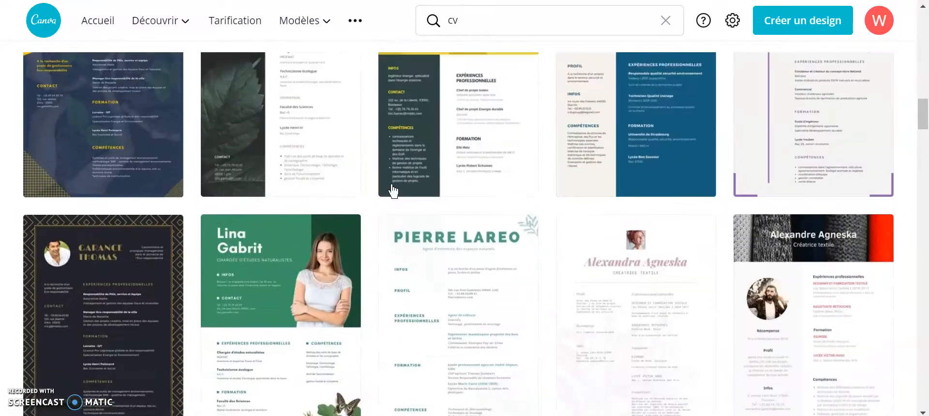
{"action": "scroll", "coordinate": [393, 192], "scroll_direction": "up", "scroll_amount": 4}
{"action": "scroll", "coordinate": [393, 192], "scroll_direction": "up", "scroll_amount": 3}
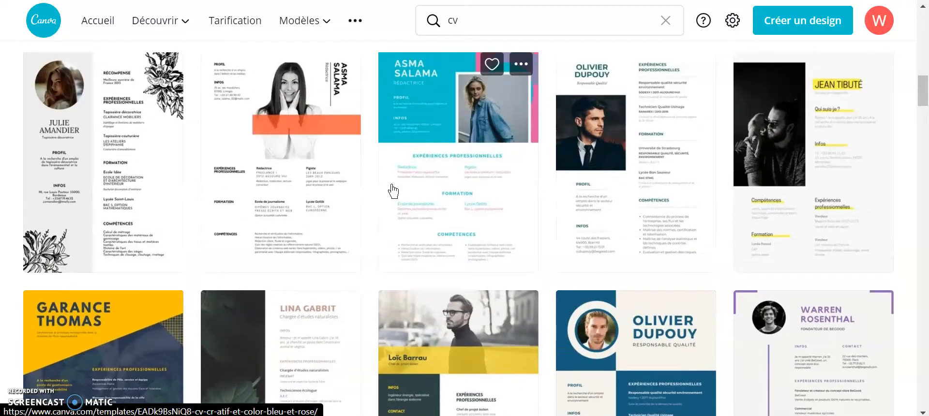
{"action": "scroll", "coordinate": [393, 191], "scroll_direction": "down", "scroll_amount": 4}
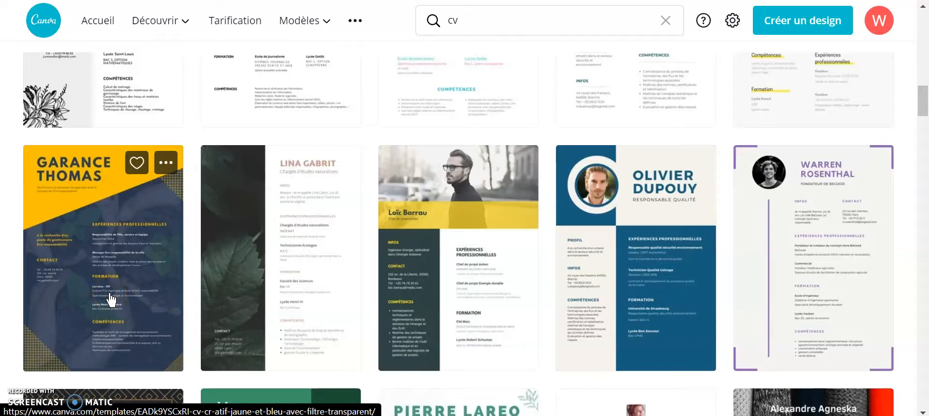
{"action": "left_click", "coordinate": [79, 301]}
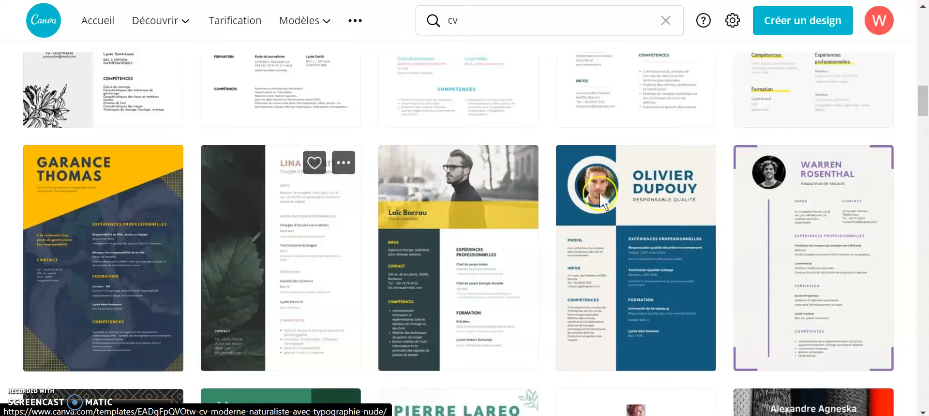
{"action": "left_click_drag", "start_coordinate": [921, 99], "coordinate": [923, 97]}
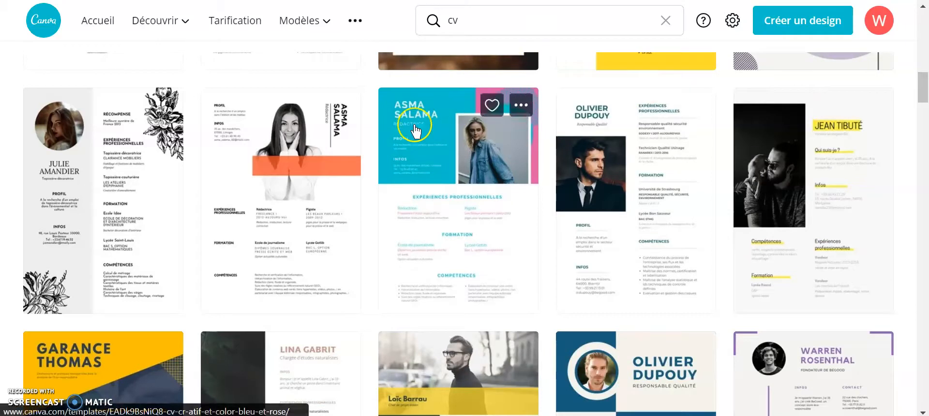
{"action": "left_click", "coordinate": [216, 160]}
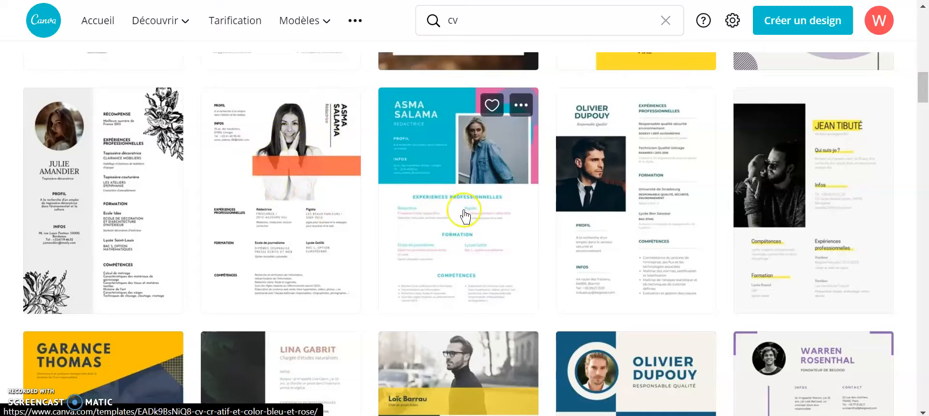
{"action": "left_click_drag", "start_coordinate": [922, 94], "coordinate": [922, 77]}
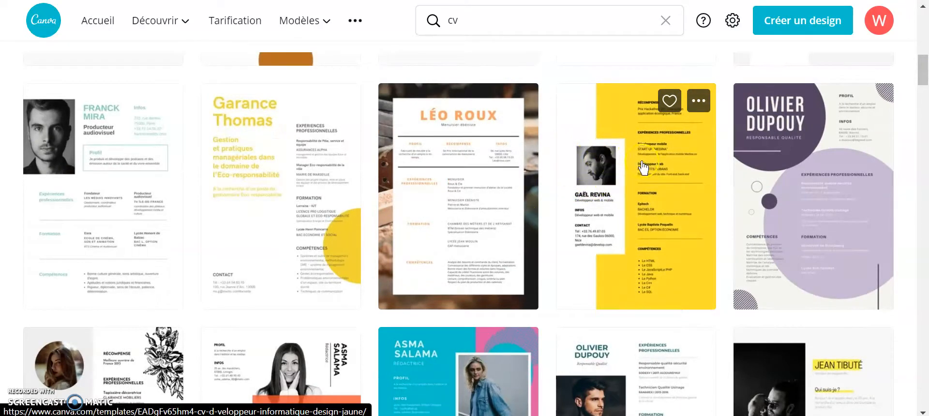
{"action": "left_click", "coordinate": [923, 81]}
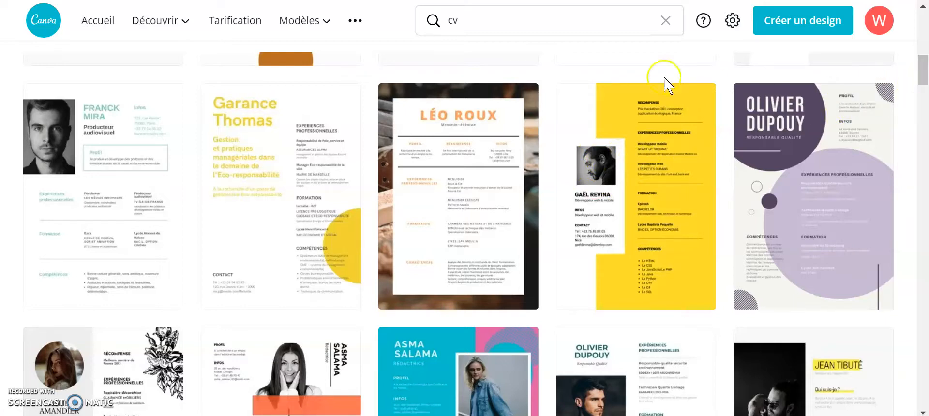
{"action": "left_click", "coordinate": [924, 77]}
{"action": "left_click_drag", "start_coordinate": [926, 77], "coordinate": [918, 48]}
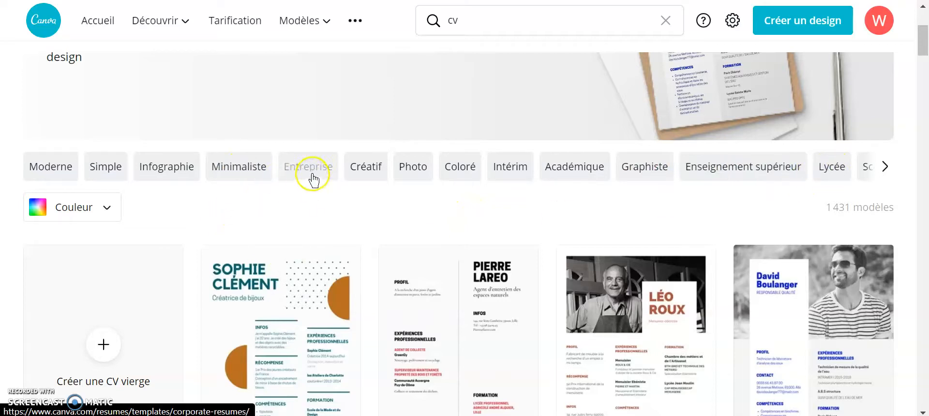
- Filter the CV templates to Moderne and start a design from the beige and grey "Blanc et blanc Photographe Entreprise CV" template
{"action": "left_click", "coordinate": [70, 174]}
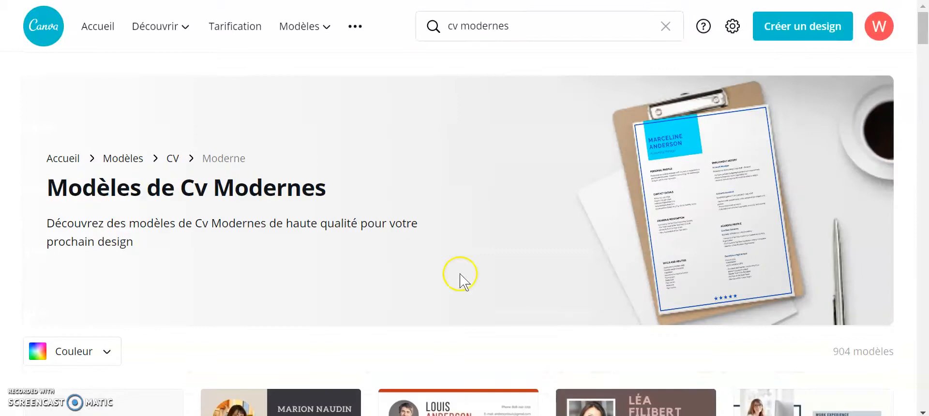
{"action": "left_click_drag", "start_coordinate": [923, 42], "coordinate": [926, 76]}
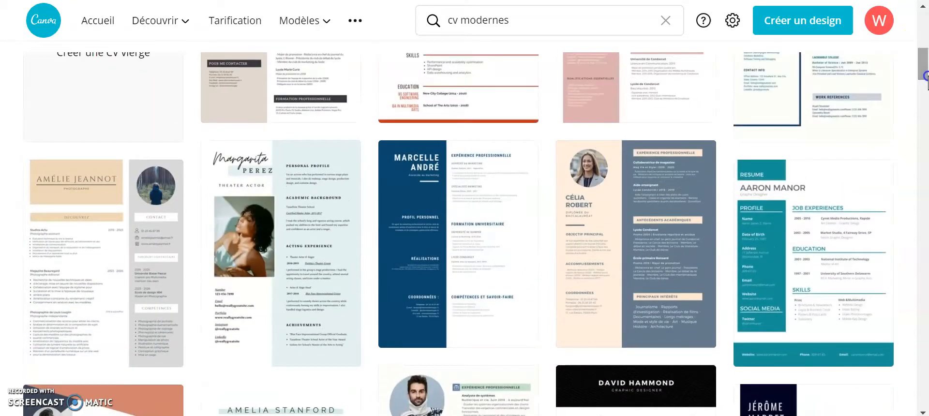
{"action": "left_click", "coordinate": [108, 256]}
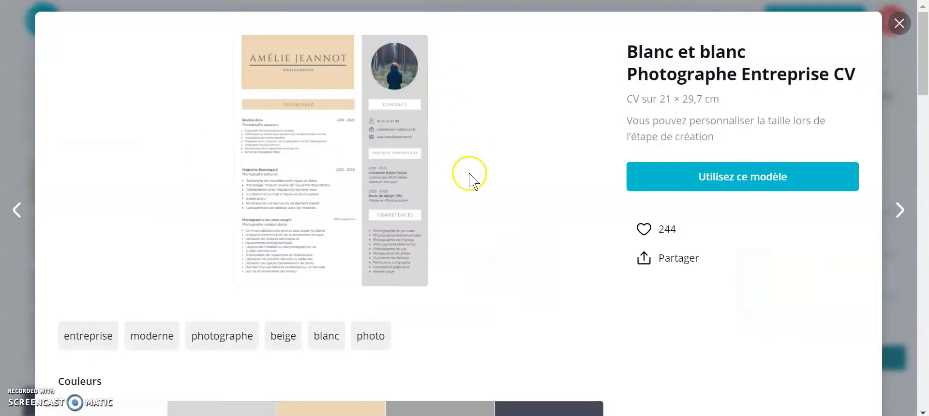
{"action": "left_click", "coordinate": [731, 178]}
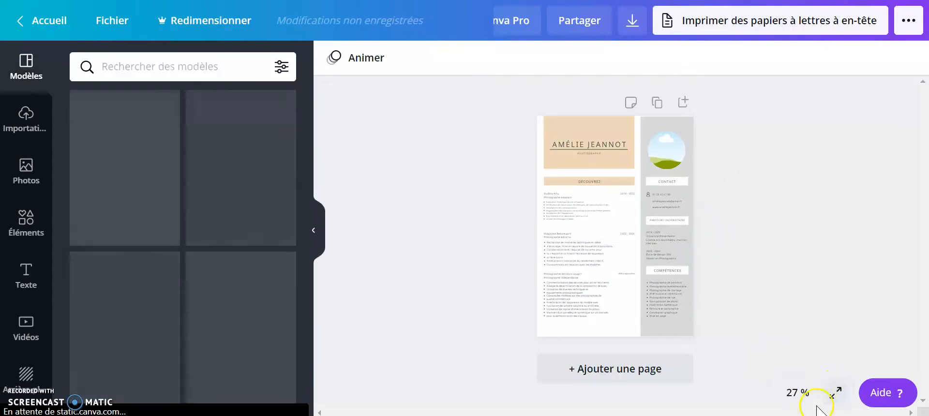
- Set the page zoom to 75 % and hide the template list beside the CV
{"action": "left_click", "coordinate": [794, 392]}
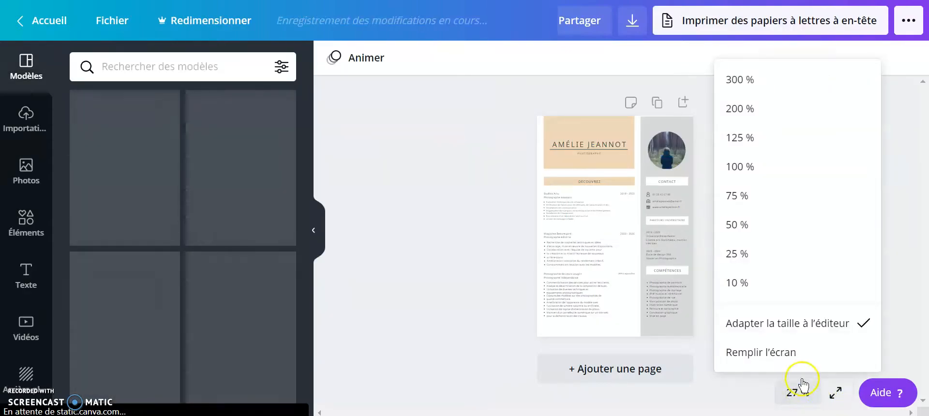
{"action": "left_click", "coordinate": [740, 196]}
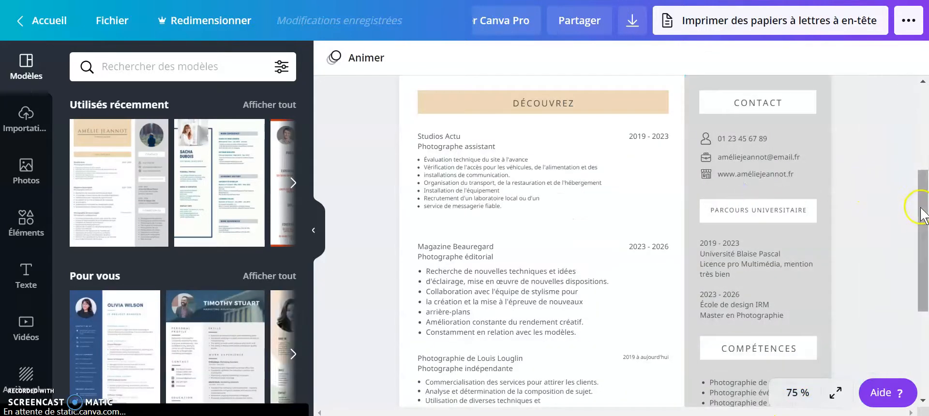
{"action": "left_click_drag", "start_coordinate": [923, 203], "coordinate": [910, 152]}
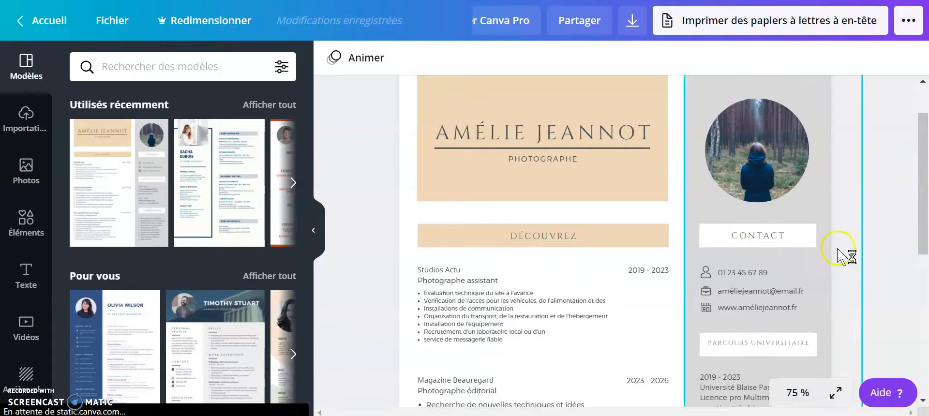
{"action": "left_click", "coordinate": [319, 232]}
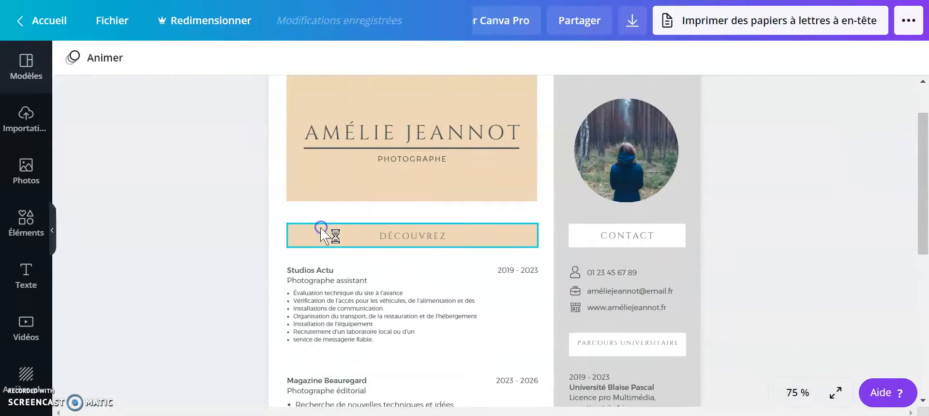
- Select the DÉCOUVREZ heading text, and examine the experience, education and COMPÉTENCES sections further down the CV
{"action": "mouse_move", "coordinate": [495, 237]}
{"action": "left_mouse_down"}
{"action": "mouse_move", "coordinate": [492, 211]}
{"action": "mouse_move", "coordinate": [492, 233]}
{"action": "left_mouse_up"}
{"action": "mouse_move", "coordinate": [438, 240]}
{"action": "left_mouse_down"}
{"action": "mouse_move", "coordinate": [435, 222]}
{"action": "mouse_move", "coordinate": [436, 234]}
{"action": "left_mouse_up"}
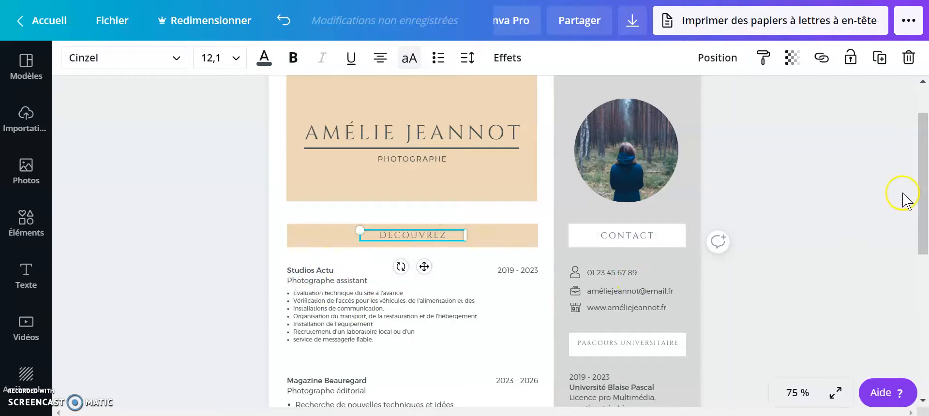
{"action": "left_click_drag", "start_coordinate": [921, 197], "coordinate": [921, 291]}
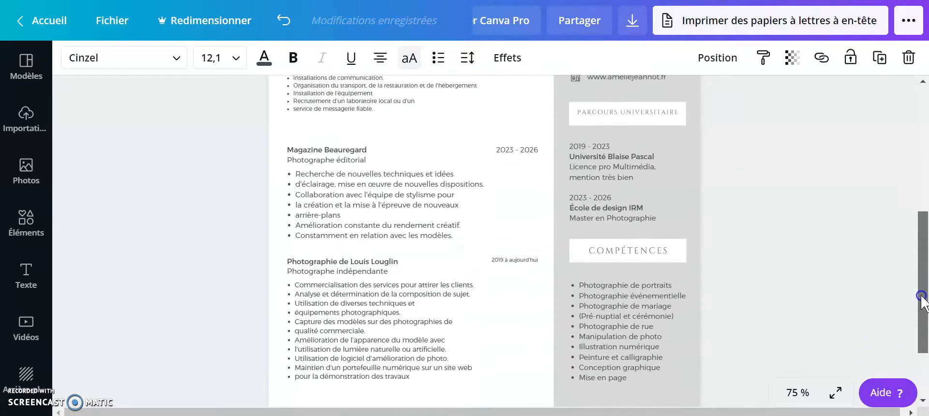
{"action": "left_click", "coordinate": [664, 251]}
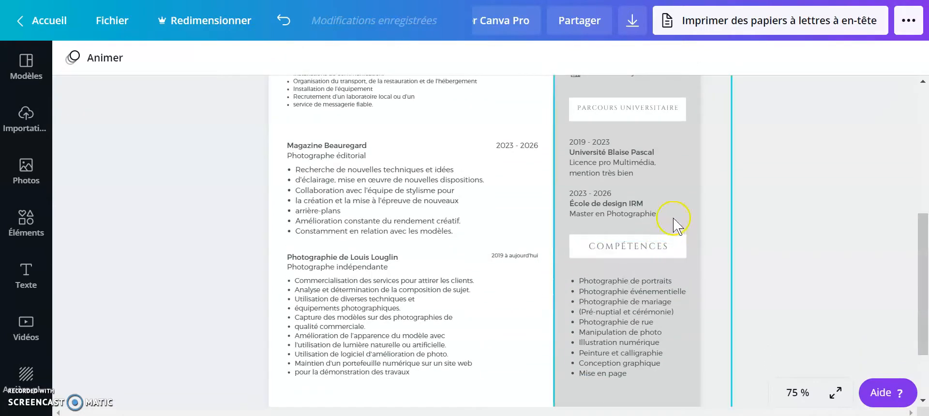
- Duplicate the blank white box behind the COMPÉTENCES heading and place the copy below the skills list in the grey column
{"action": "left_click_drag", "start_coordinate": [923, 224], "coordinate": [917, 168]}
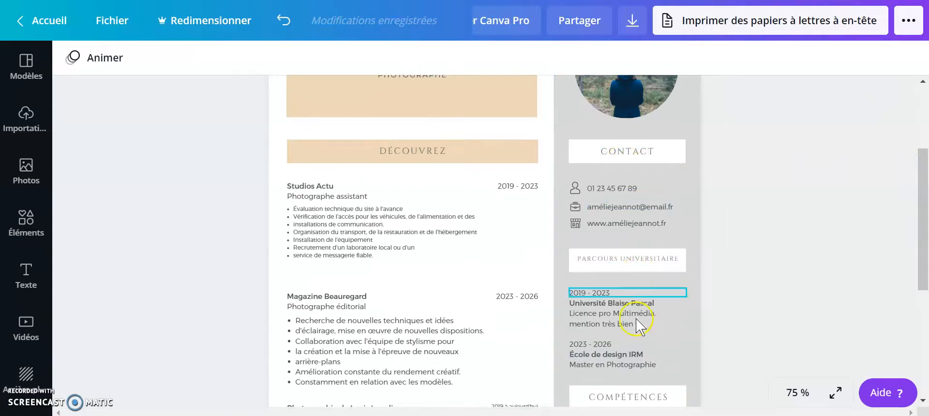
{"action": "left_click_drag", "start_coordinate": [922, 186], "coordinate": [924, 260]}
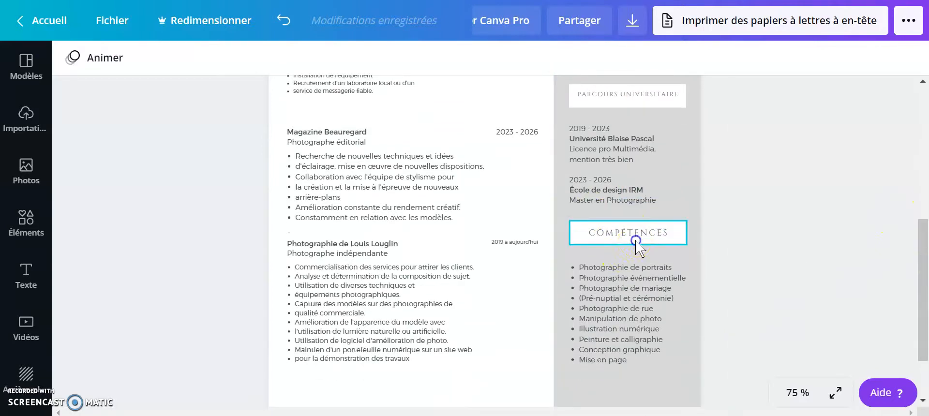
{"action": "left_click", "coordinate": [636, 240]}
{"action": "right_click", "coordinate": [635, 240]}
{"action": "left_click", "coordinate": [706, 174]}
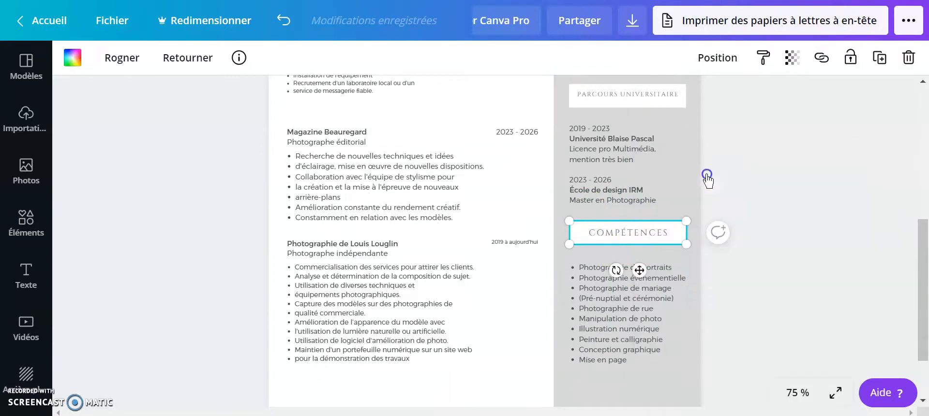
{"action": "left_click", "coordinate": [627, 389]}
{"action": "right_click", "coordinate": [627, 389]}
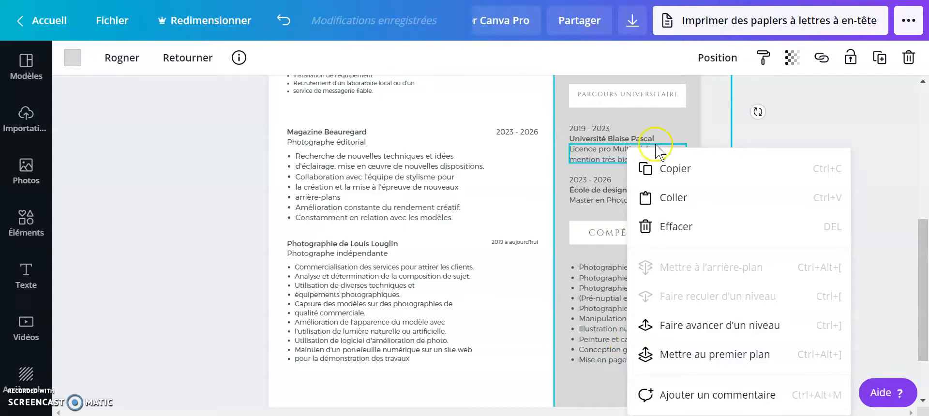
{"action": "left_click", "coordinate": [675, 197]}
{"action": "left_click", "coordinate": [204, 60]}
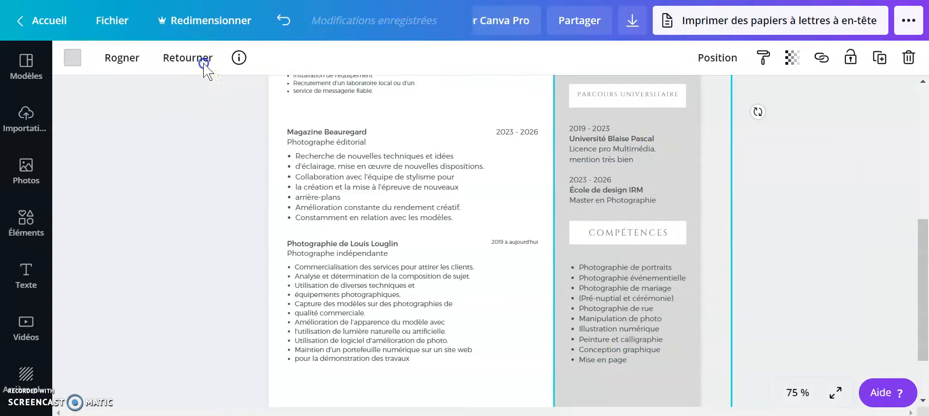
{"action": "left_click_drag", "start_coordinate": [645, 246], "coordinate": [624, 391]}
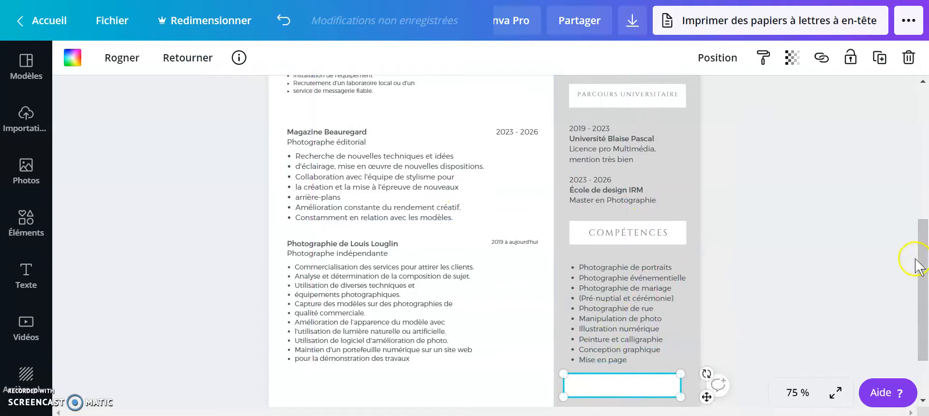
- Replace the CONTACT heading text in the grey column with NUMÉRO
{"action": "left_click_drag", "start_coordinate": [921, 296], "coordinate": [893, 242]}
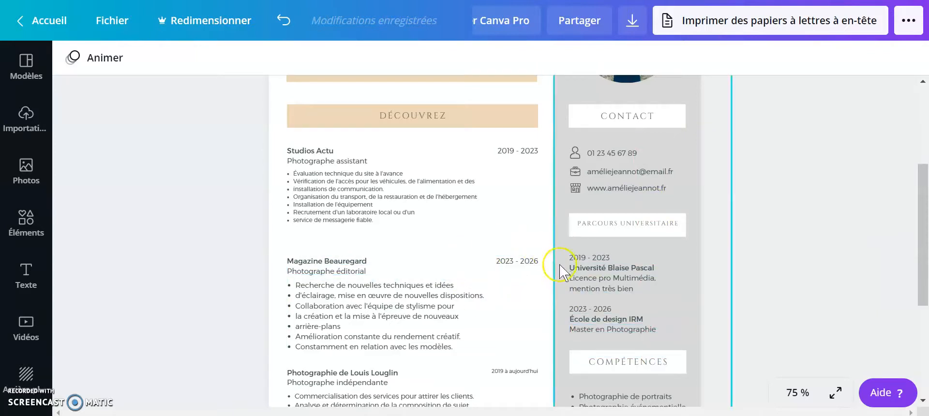
{"action": "left_click", "coordinate": [643, 119]}
{"action": "double_click", "coordinate": [643, 119]}
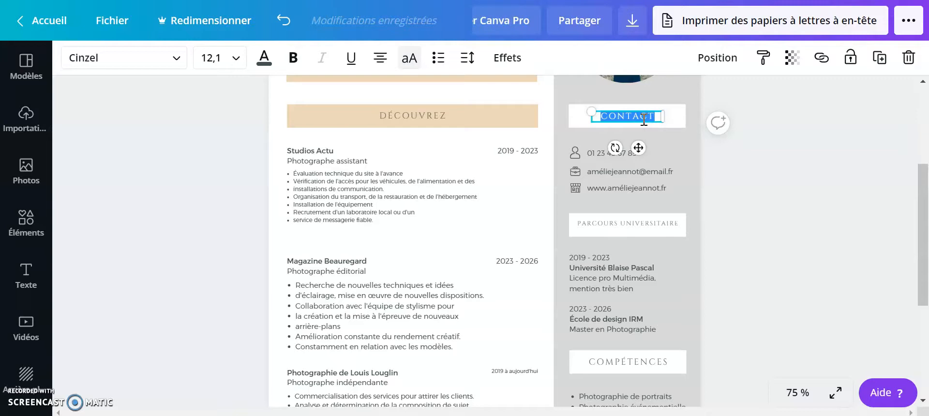
{"action": "key", "text": "BackSpace"}
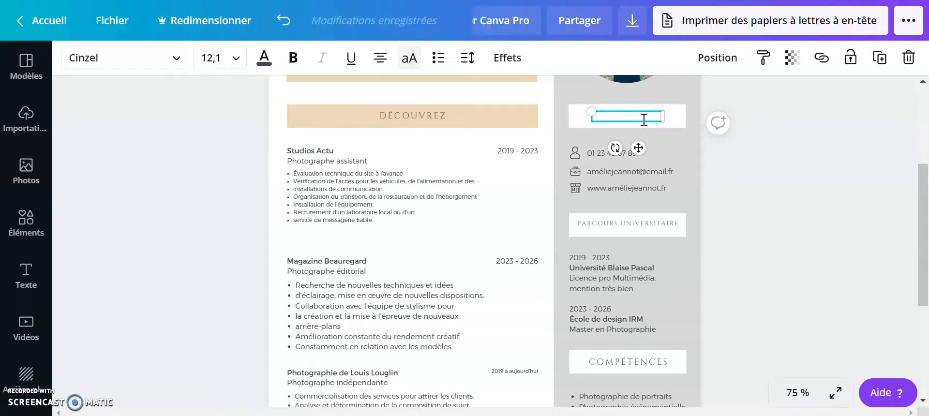
{"action": "type", "text": "NUMERO"}
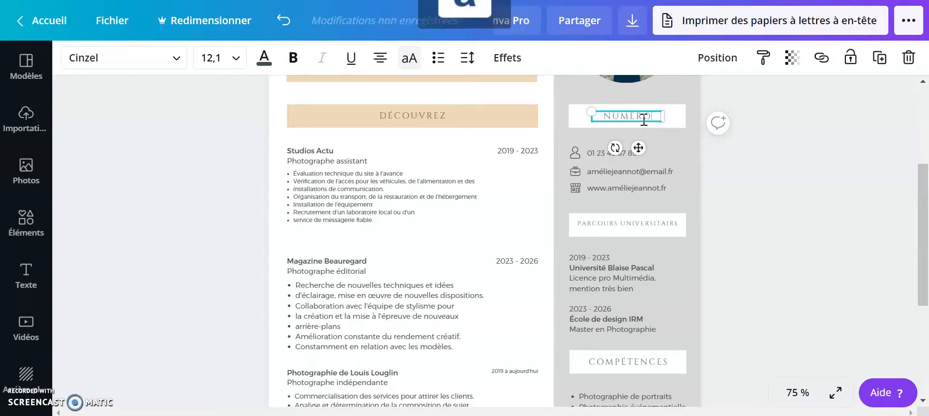
- Replace the PARCOURS UNIVERSITAIRE heading text with DIPLOME
{"action": "left_click", "coordinate": [647, 225]}
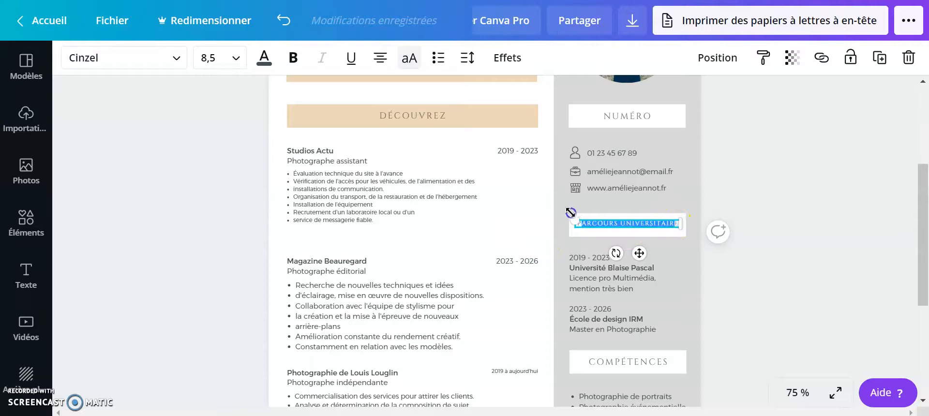
{"action": "key", "text": "BackSpace"}
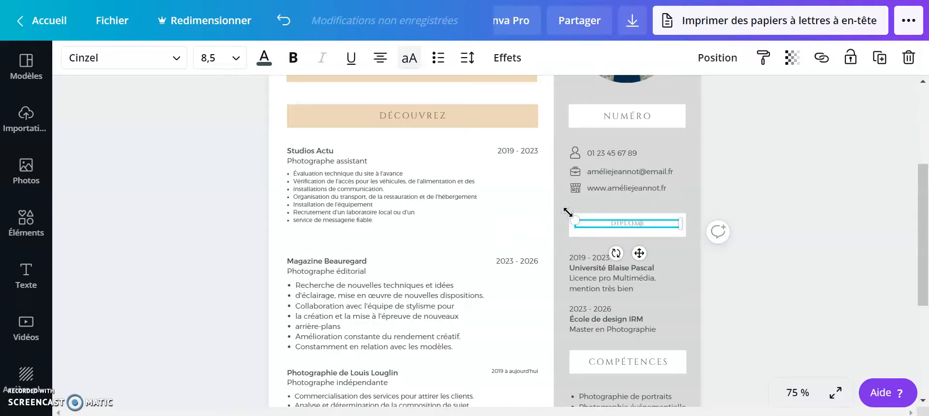
{"action": "left_click", "coordinate": [777, 223]}
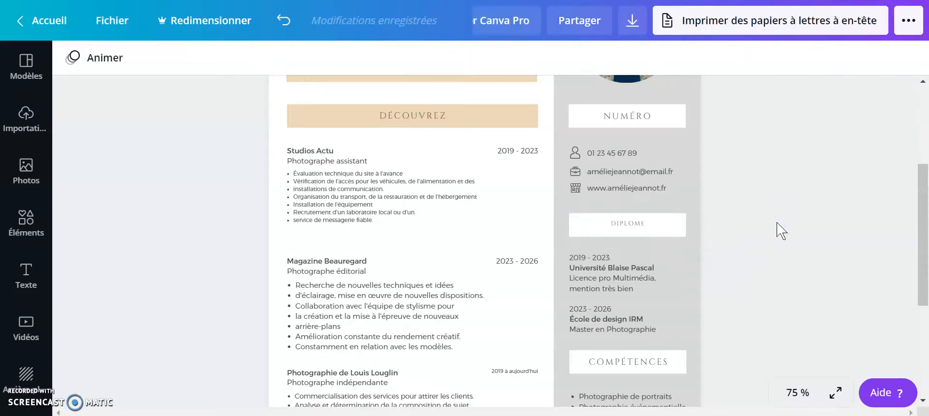
- Review the CV's sections and its whole-page layout at 25 % zoom, and set the page zoom to 100 %
{"action": "scroll", "coordinate": [777, 222], "scroll_direction": "up", "scroll_amount": 4}
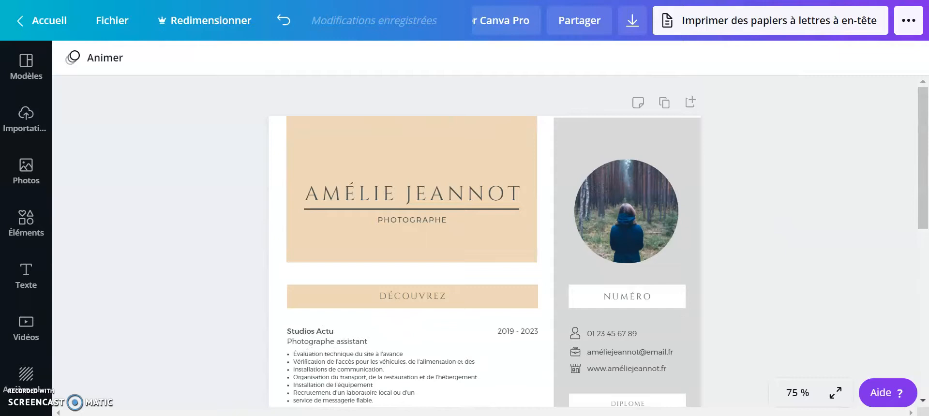
{"action": "scroll", "coordinate": [484, 242], "scroll_direction": "down", "scroll_amount": 2}
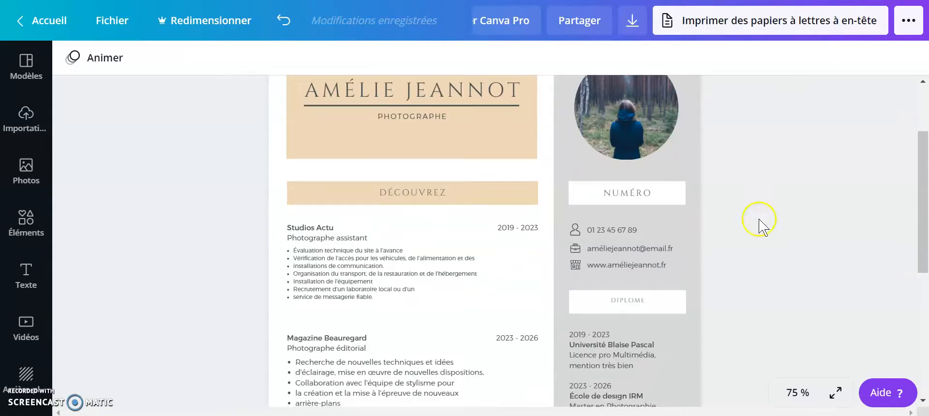
{"action": "left_click", "coordinate": [385, 290]}
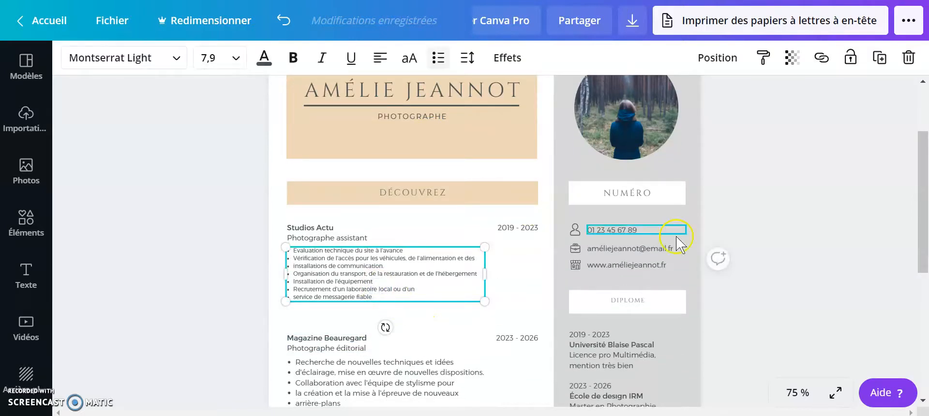
{"action": "left_click_drag", "start_coordinate": [926, 212], "coordinate": [926, 286]}
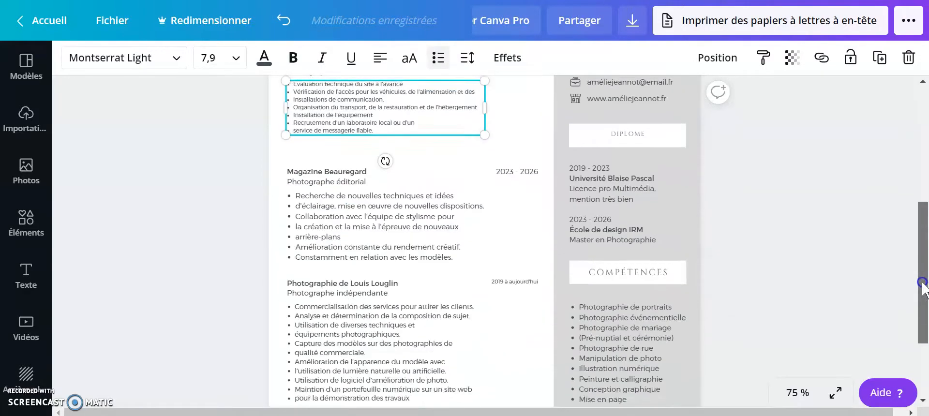
{"action": "left_click", "coordinate": [804, 393]}
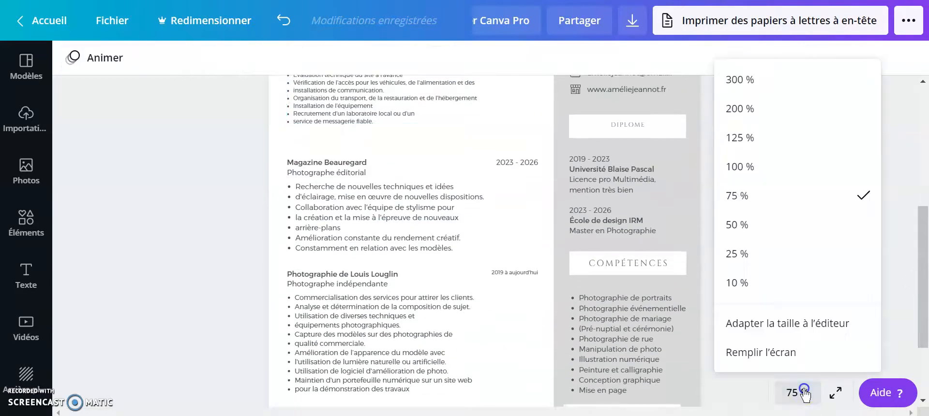
{"action": "left_click", "coordinate": [771, 173]}
{"action": "left_click", "coordinate": [798, 393]}
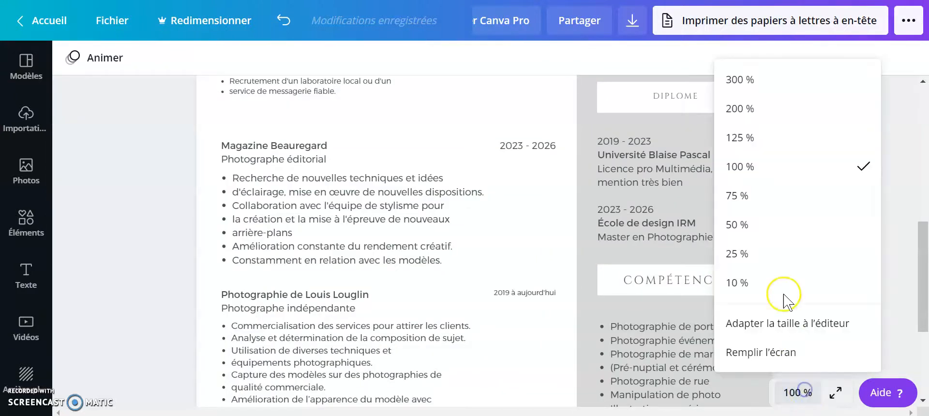
{"action": "left_click", "coordinate": [752, 252]}
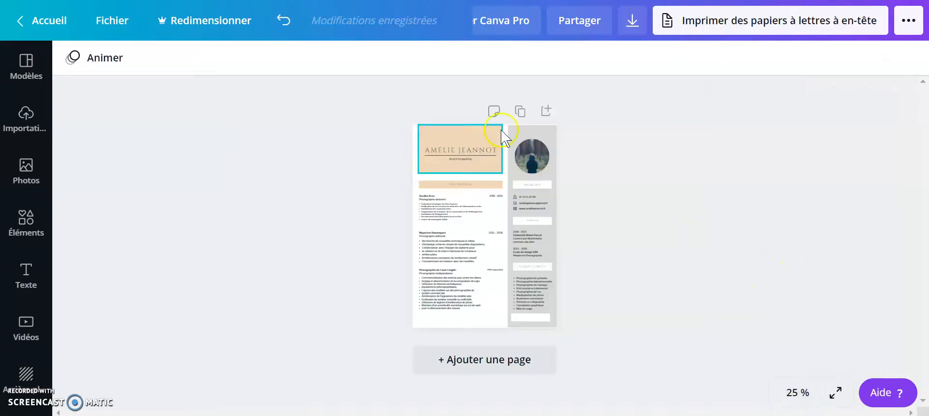
{"action": "left_click", "coordinate": [806, 392]}
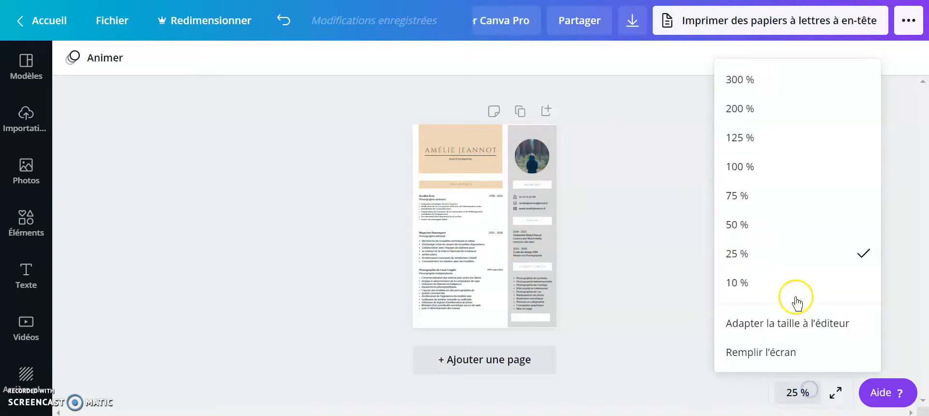
{"action": "left_click", "coordinate": [754, 170]}
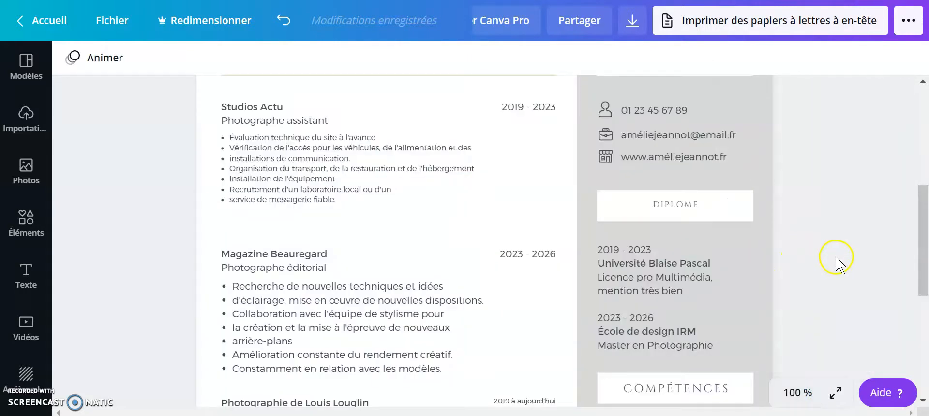
- Delete only the forest photo from the round frame above the NUMÉRO heading, keeping the frame itself
{"action": "scroll", "coordinate": [836, 256], "scroll_direction": "up", "scroll_amount": 6}
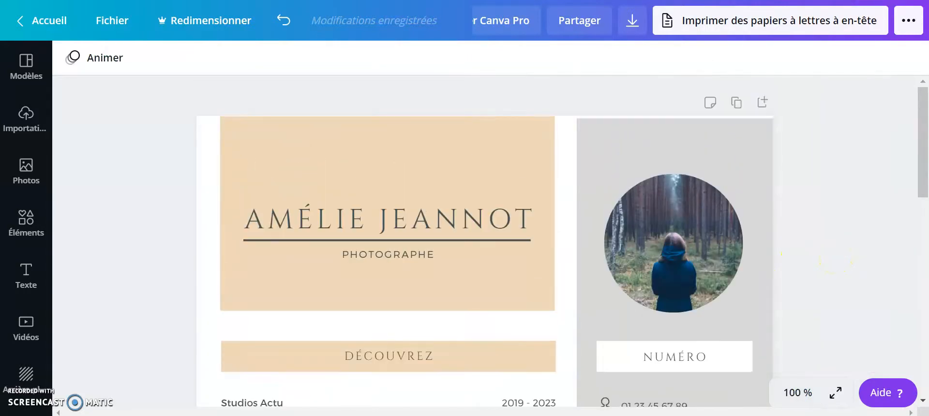
{"action": "left_click", "coordinate": [690, 250]}
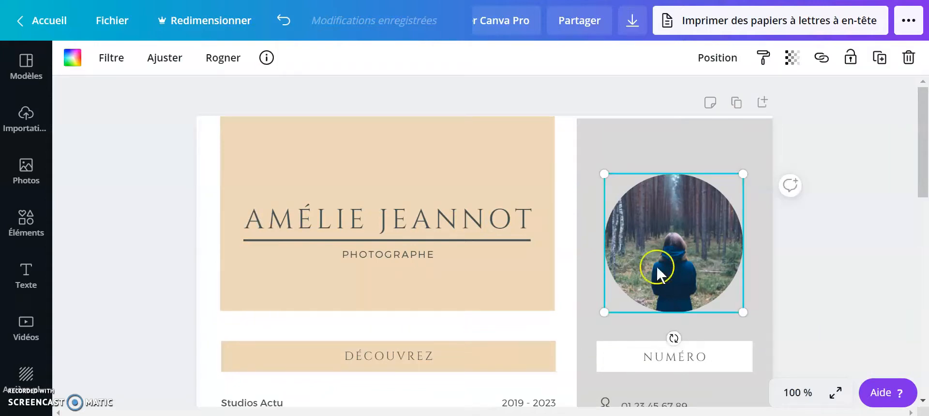
{"action": "left_click", "coordinate": [910, 58]}
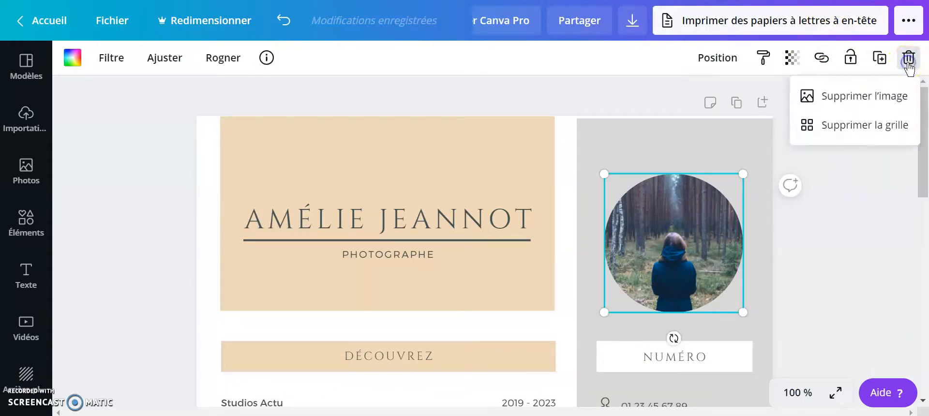
{"action": "left_click", "coordinate": [872, 95]}
{"action": "left_click", "coordinate": [842, 212]}
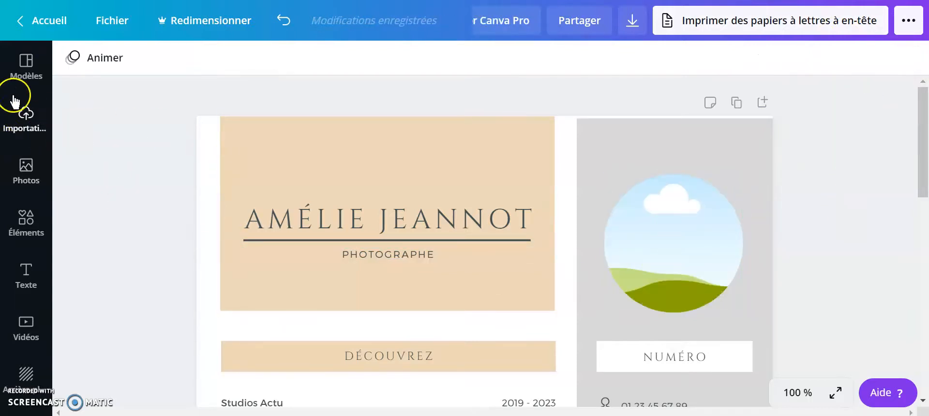
- Open the uploaded images, view the available media import sources and the Google Drive connection page, and return to the sources
{"action": "left_click", "coordinate": [27, 116]}
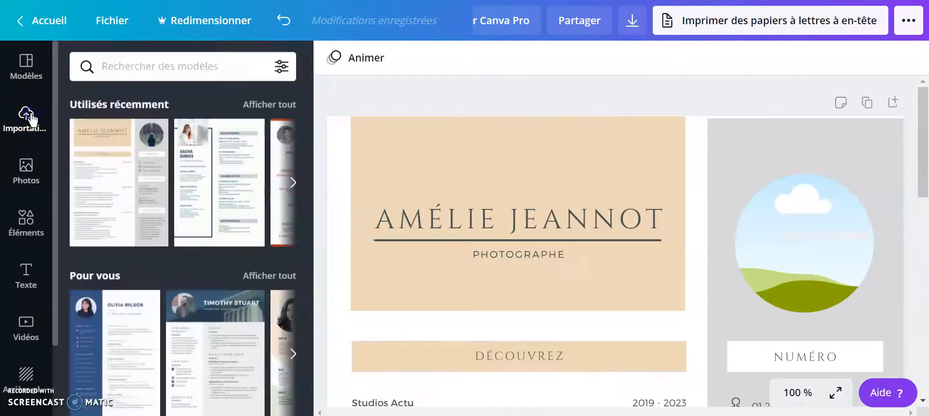
{"action": "left_click", "coordinate": [124, 108]}
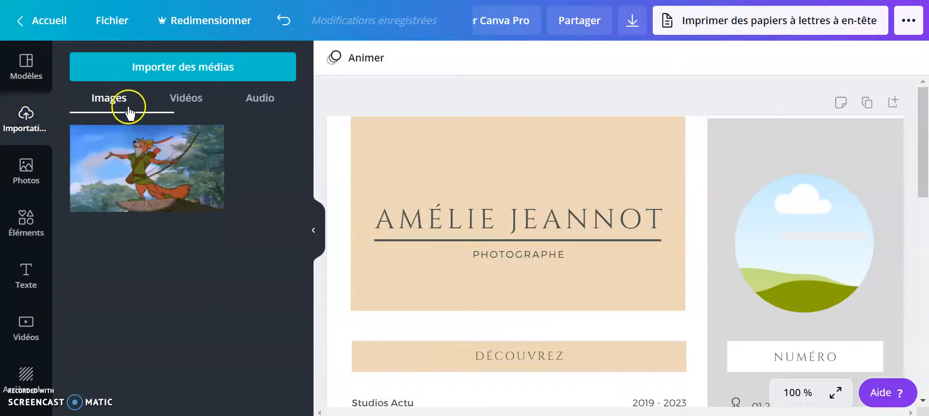
{"action": "left_click", "coordinate": [176, 67]}
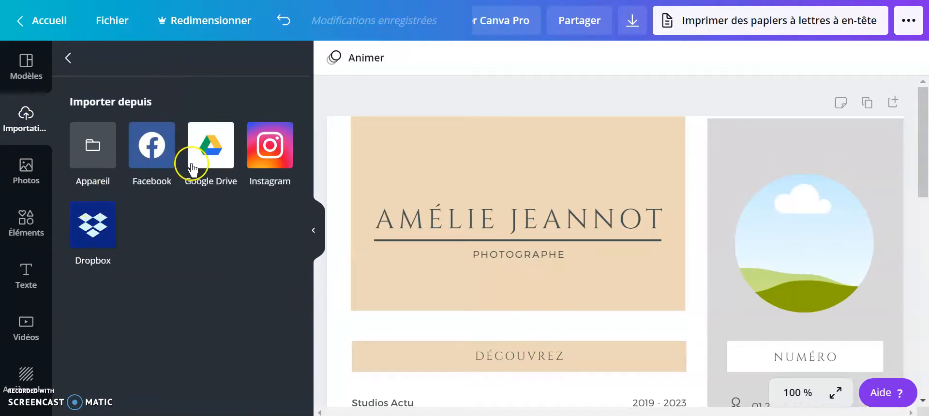
{"action": "left_click", "coordinate": [224, 155]}
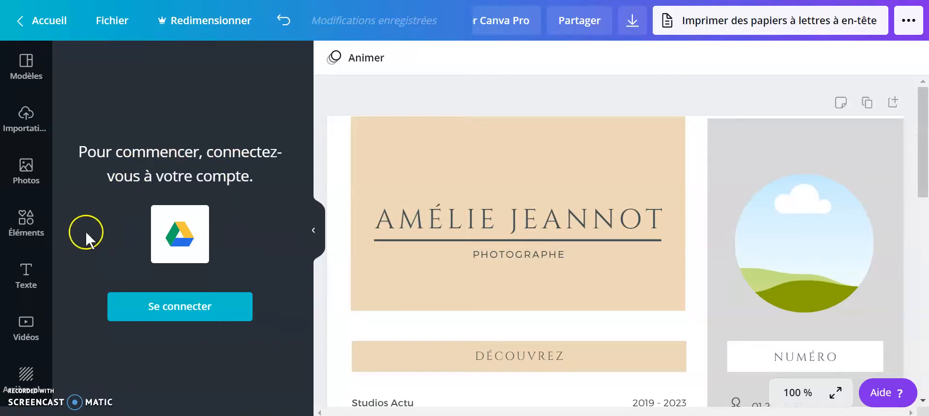
{"action": "left_click", "coordinate": [26, 119]}
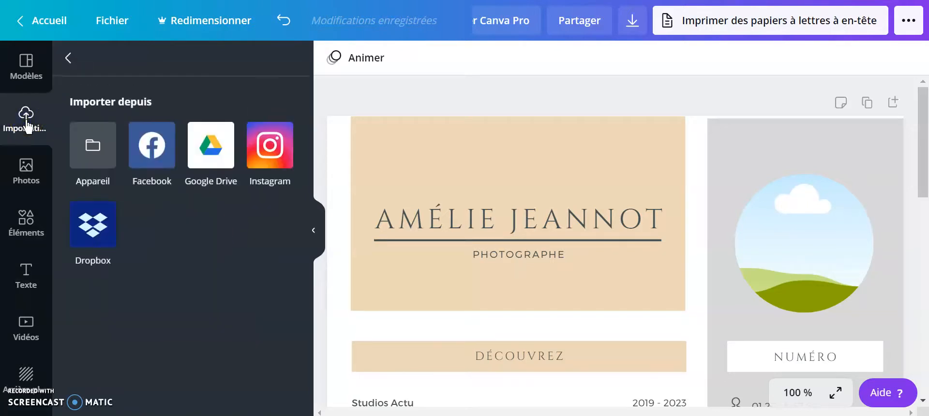
- Look in the device's CV folder for an image to import, close the file chooser and return to the uploaded images
{"action": "left_click", "coordinate": [97, 147]}
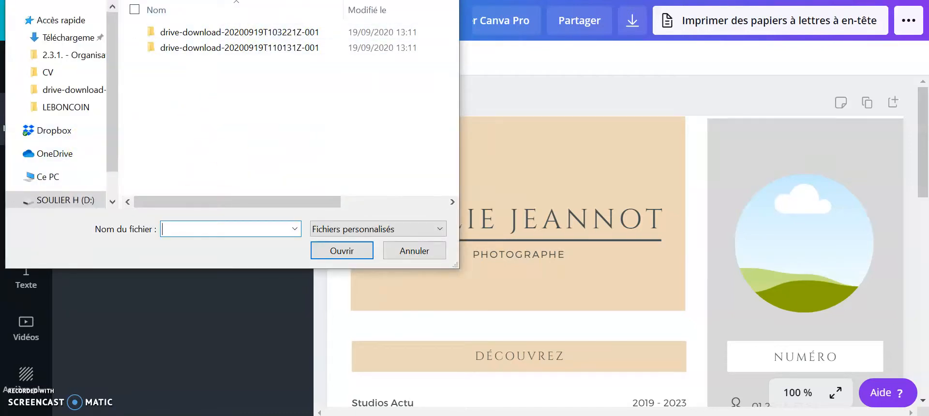
{"action": "left_click_drag", "start_coordinate": [249, 0], "coordinate": [260, 39]}
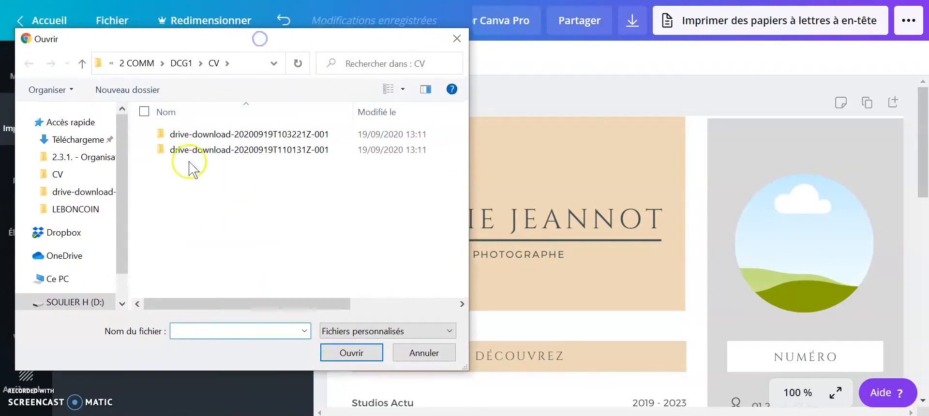
{"action": "left_click", "coordinate": [460, 39]}
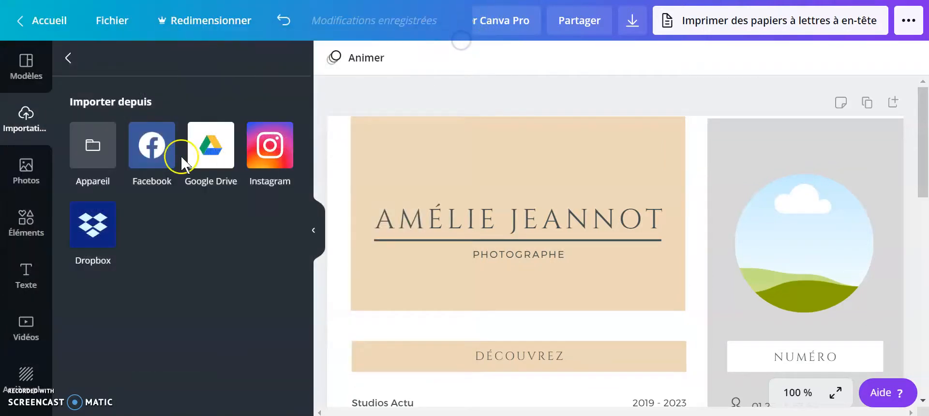
{"action": "left_click", "coordinate": [68, 66]}
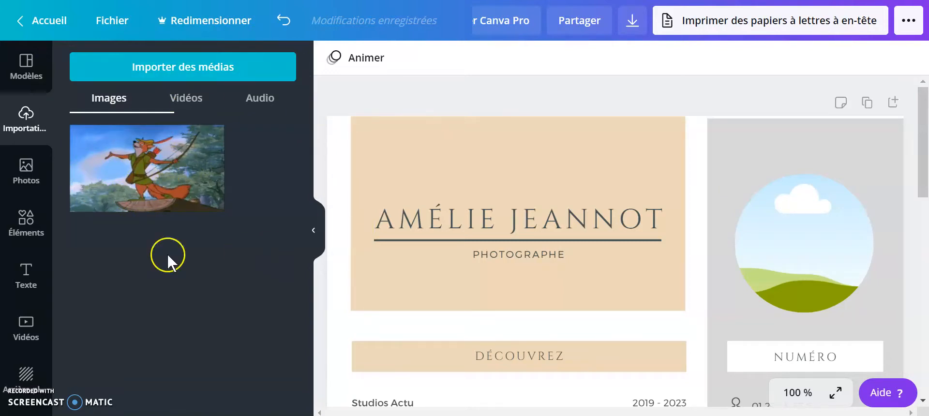
- Fill the empty round frame above the NUMÉRO heading with the uploaded fox archer image
{"action": "left_click_drag", "start_coordinate": [153, 188], "coordinate": [776, 228]}
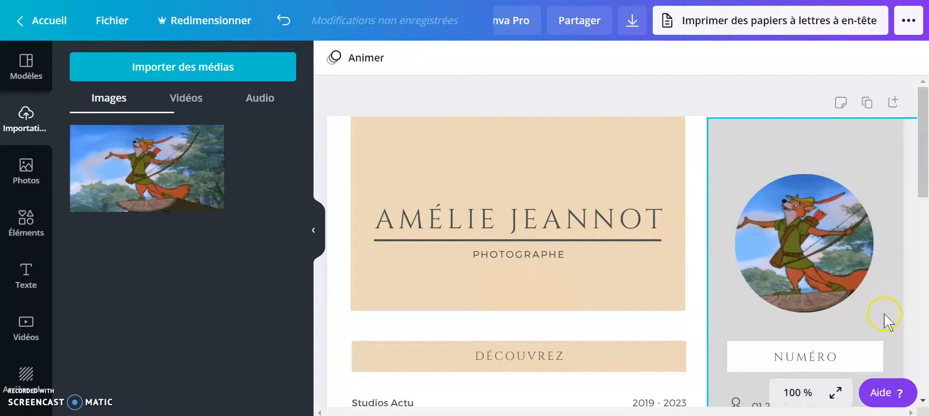
{"action": "mouse_move", "coordinate": [925, 182]}
{"action": "left_mouse_down"}
{"action": "mouse_move", "coordinate": [926, 314]}
{"action": "mouse_move", "coordinate": [915, 181]}
{"action": "left_mouse_up"}
{"action": "left_click", "coordinate": [791, 254]}
{"action": "left_click", "coordinate": [724, 180]}
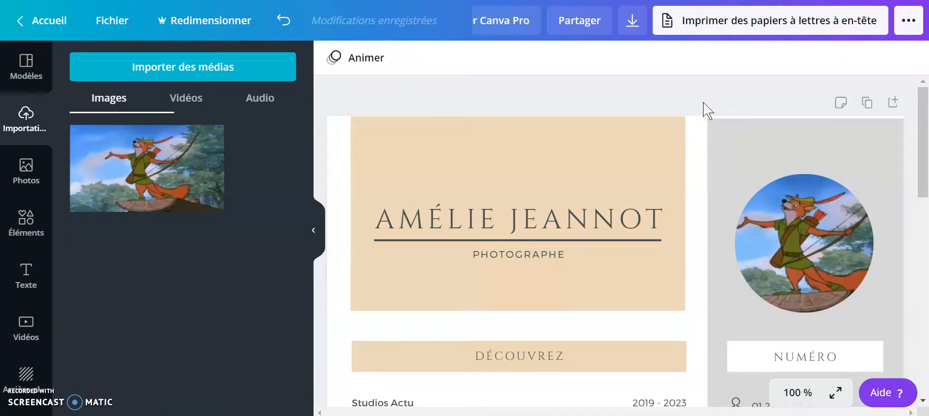
- Collapse the uploads panel, examine the new profile picture, and set the page zoom to 25 % to review the whole CV
{"action": "left_click", "coordinate": [314, 231]}
{"action": "left_click", "coordinate": [668, 225]}
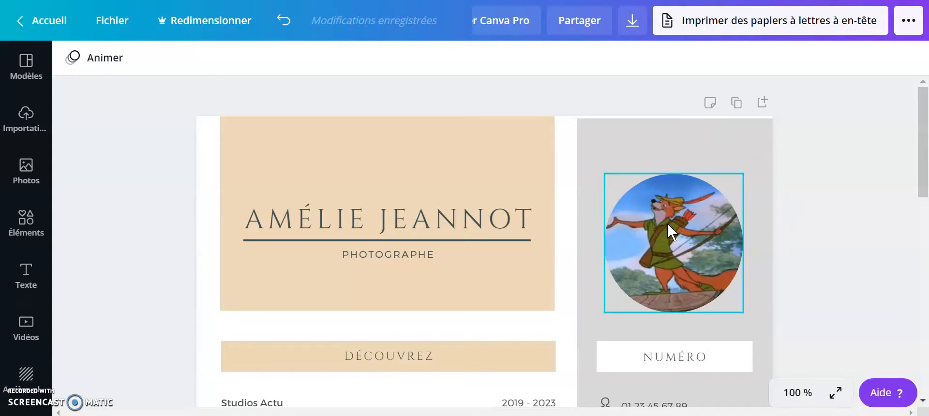
{"action": "left_click", "coordinate": [768, 306]}
{"action": "left_click", "coordinate": [814, 392]}
{"action": "left_click", "coordinate": [775, 249]}
{"action": "left_click", "coordinate": [758, 254]}
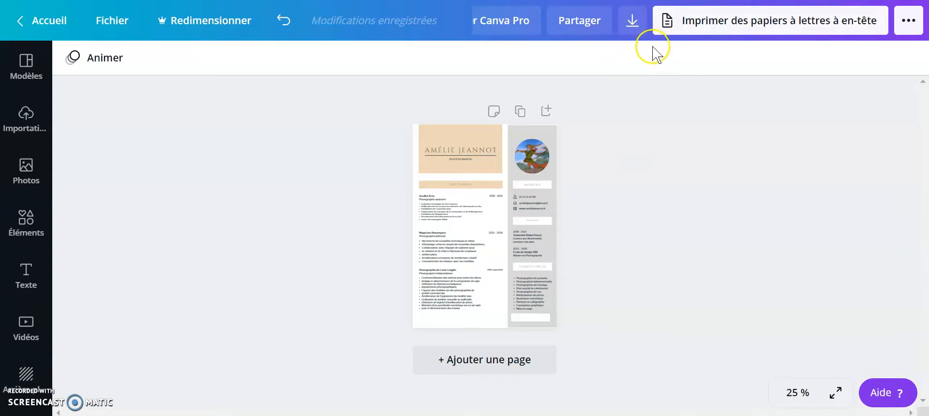
- Download the CV as a PDF pour impression without crop marks, and open the downloaded file to check its pages
{"action": "left_click", "coordinate": [632, 22]}
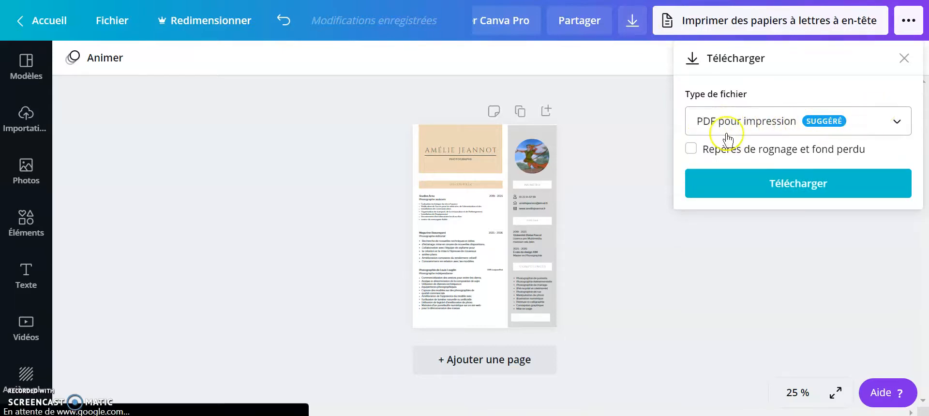
{"action": "left_click", "coordinate": [790, 190]}
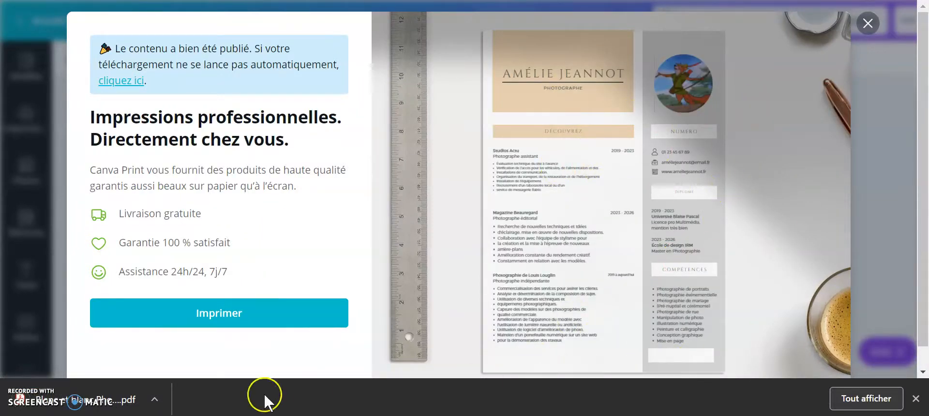
{"action": "left_click", "coordinate": [120, 399]}
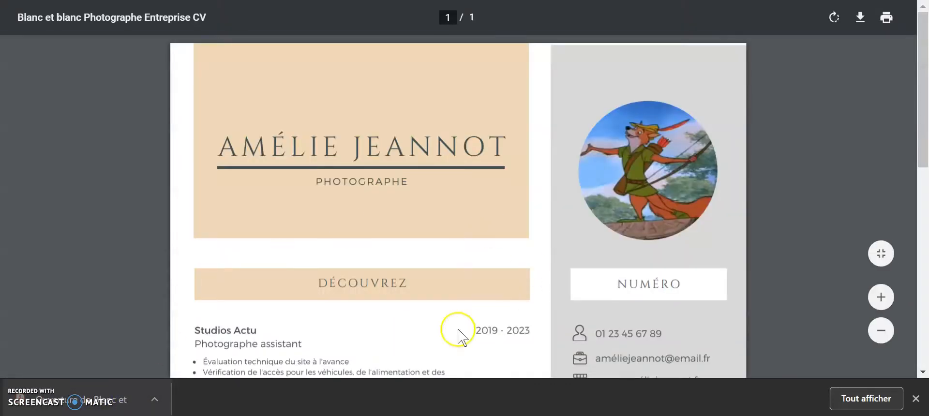
{"action": "mouse_move", "coordinate": [925, 87]}
{"action": "left_mouse_down"}
{"action": "mouse_move", "coordinate": [927, 307]}
{"action": "mouse_move", "coordinate": [926, 99]}
{"action": "left_mouse_up"}
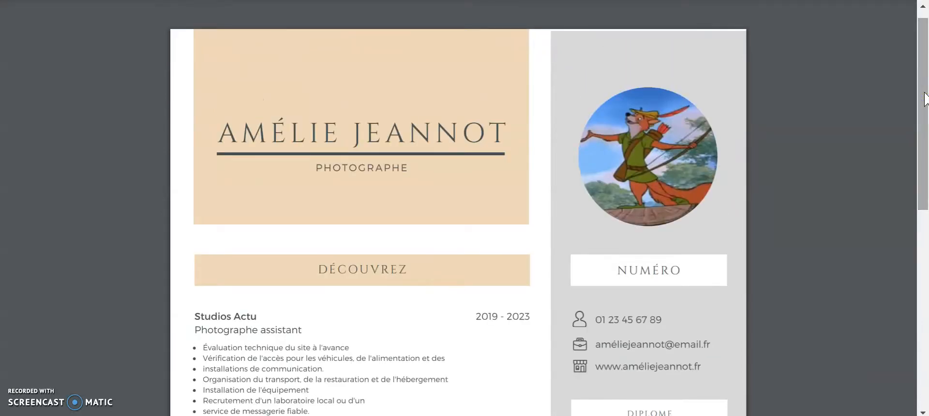